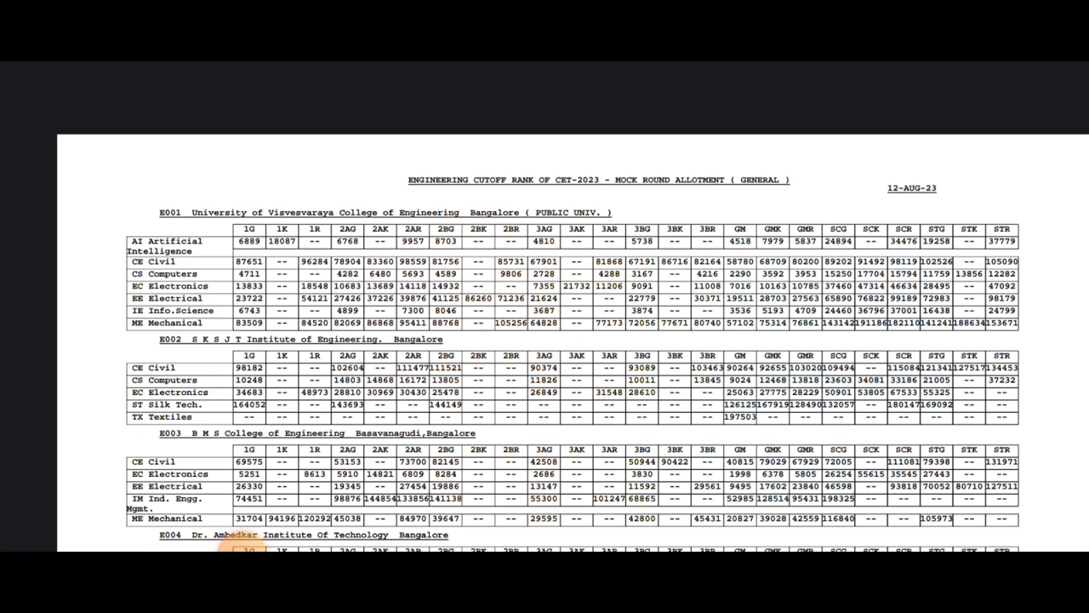
pyautogui.scroll(-5, 545, 340)
pyautogui.scroll(-5, 544, 340)
pyautogui.scroll(-4, 544, 341)
pyautogui.scroll(-4, 544, 341)
pyautogui.scroll(-1, 544, 255)
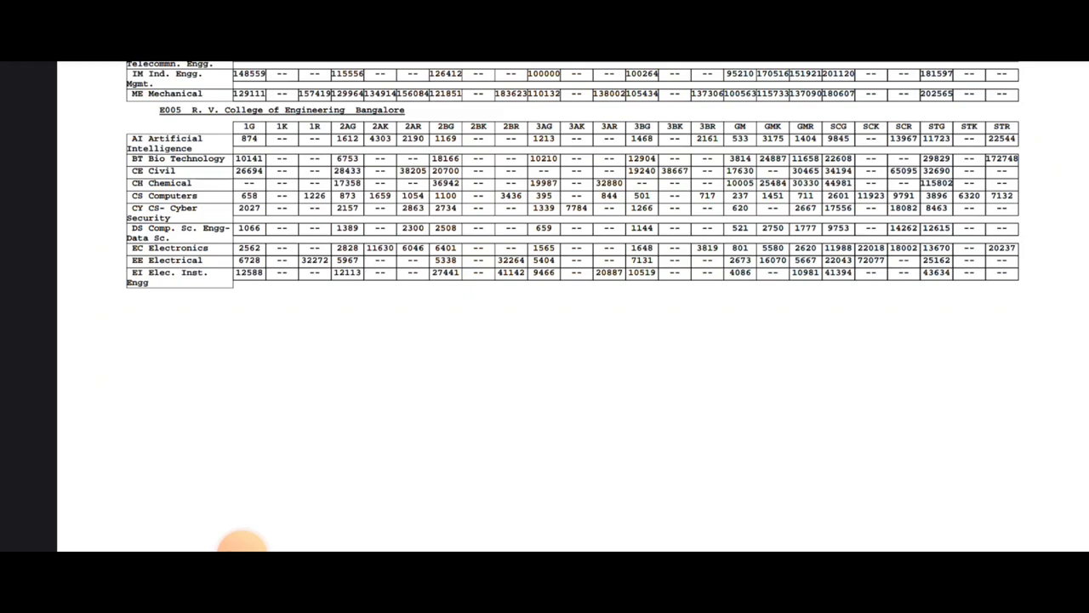
pyautogui.scroll(5, 544, 307)
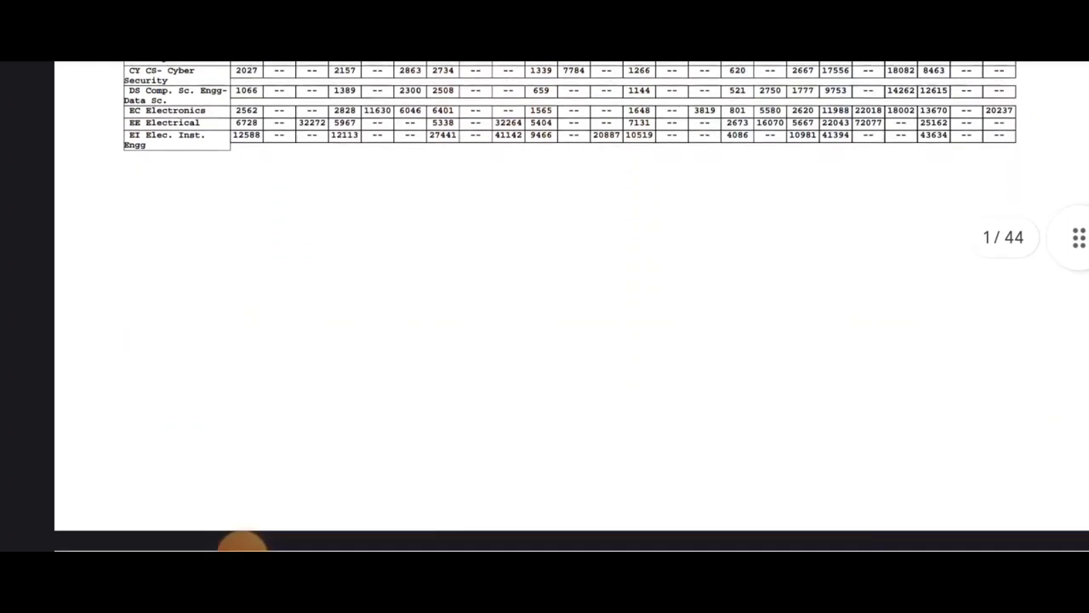
pyautogui.scroll(-4, 545, 306)
pyautogui.scroll(-3, 544, 307)
pyautogui.scroll(-1, 545, 306)
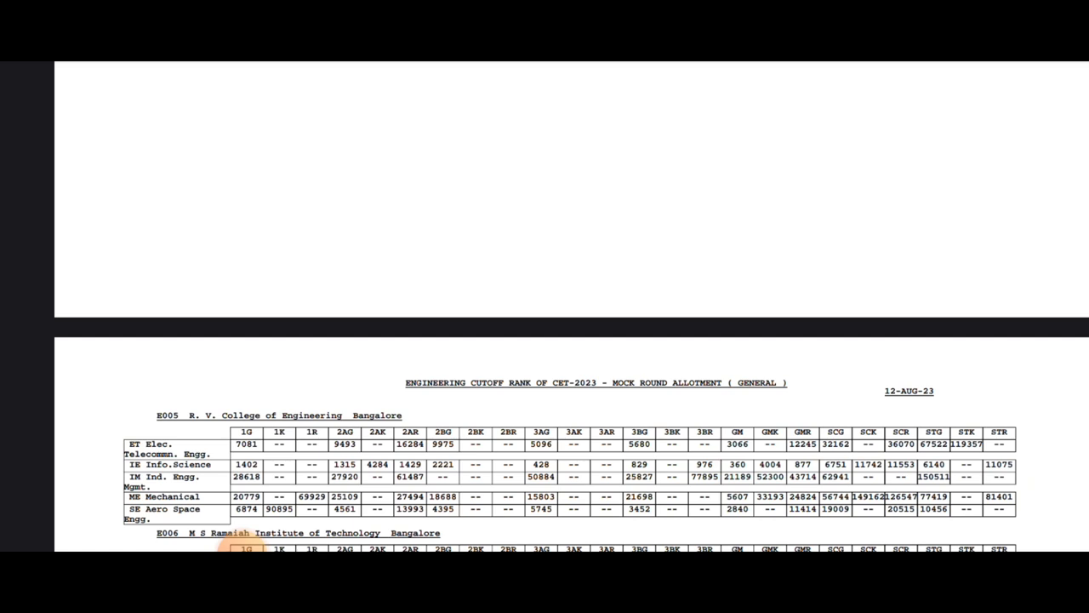
pyautogui.scroll(-5, 544, 340)
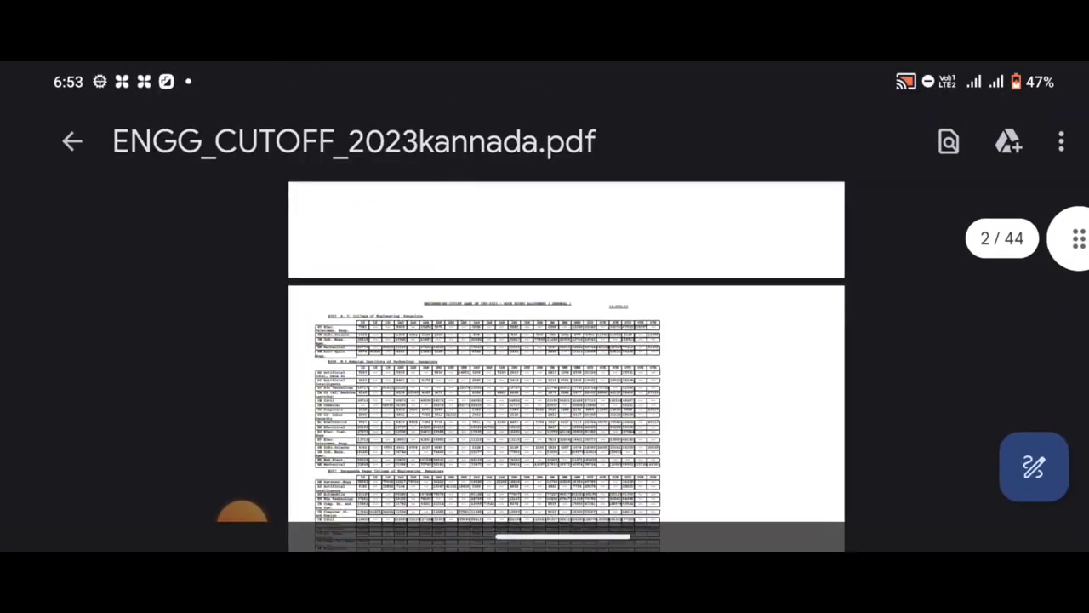
pyautogui.scroll(5, 544, 340)
pyautogui.scroll(-10, 544, 340)
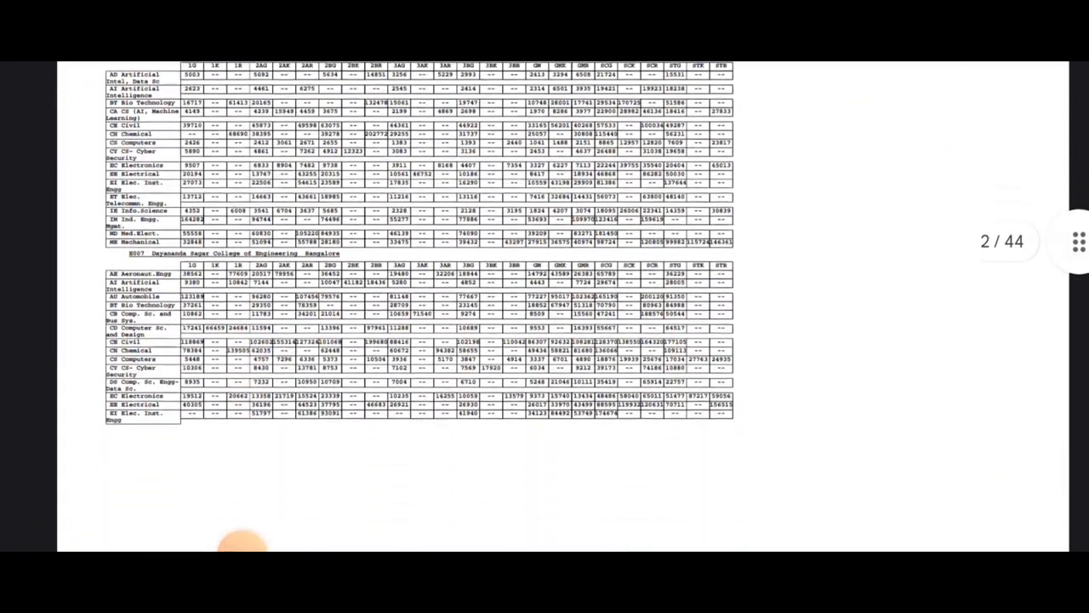
pyautogui.scroll(-6, 544, 307)
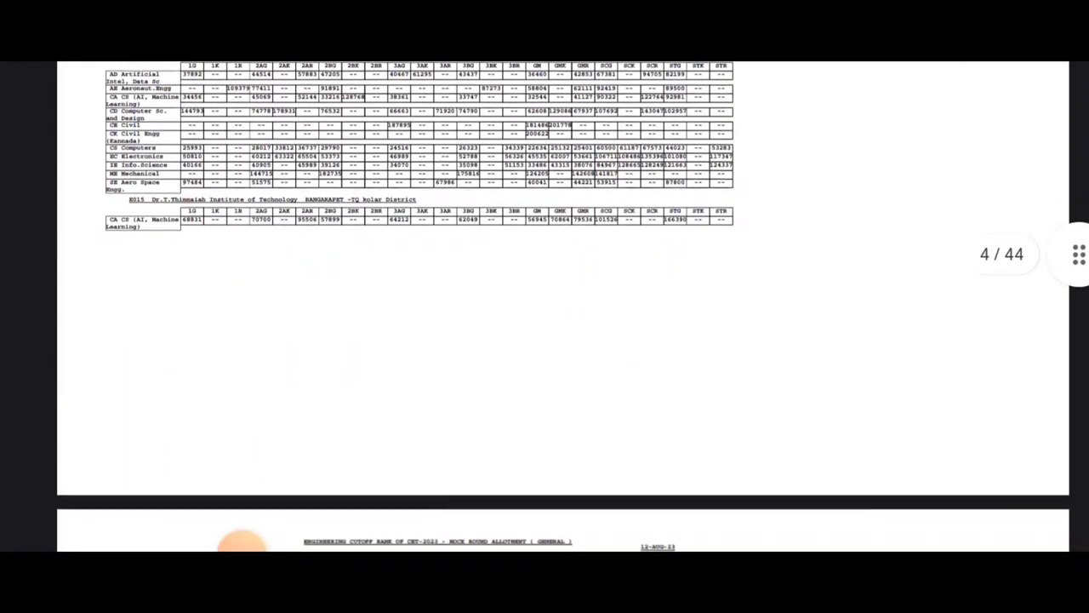
pyautogui.scroll(-1, 545, 306)
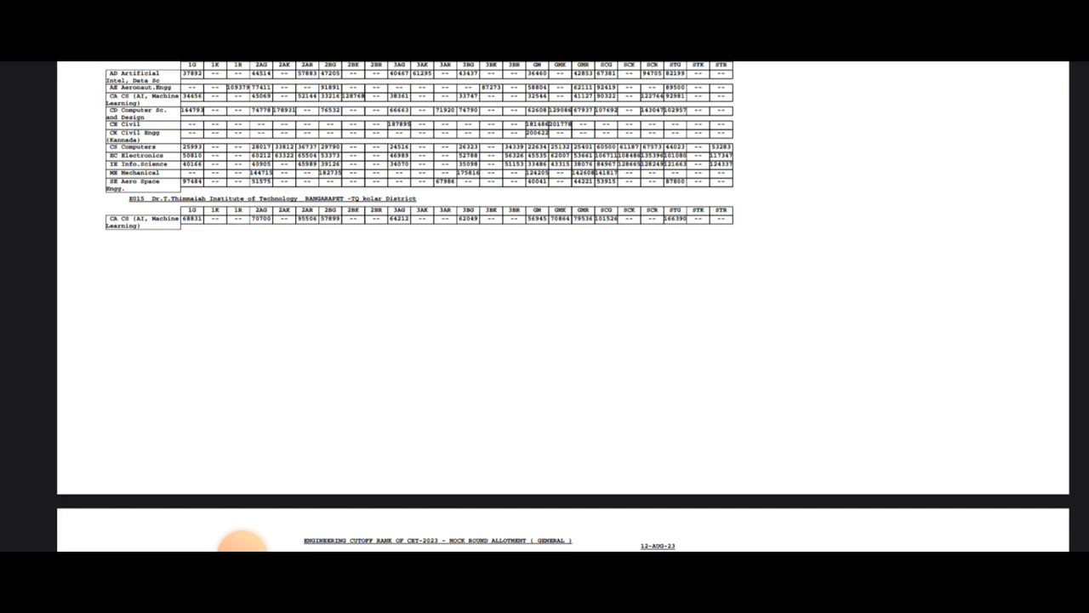
pyautogui.scroll(-5, 545, 306)
pyautogui.scroll(-5, 545, 307)
pyautogui.scroll(-5, 545, 306)
pyautogui.scroll(-5, 544, 306)
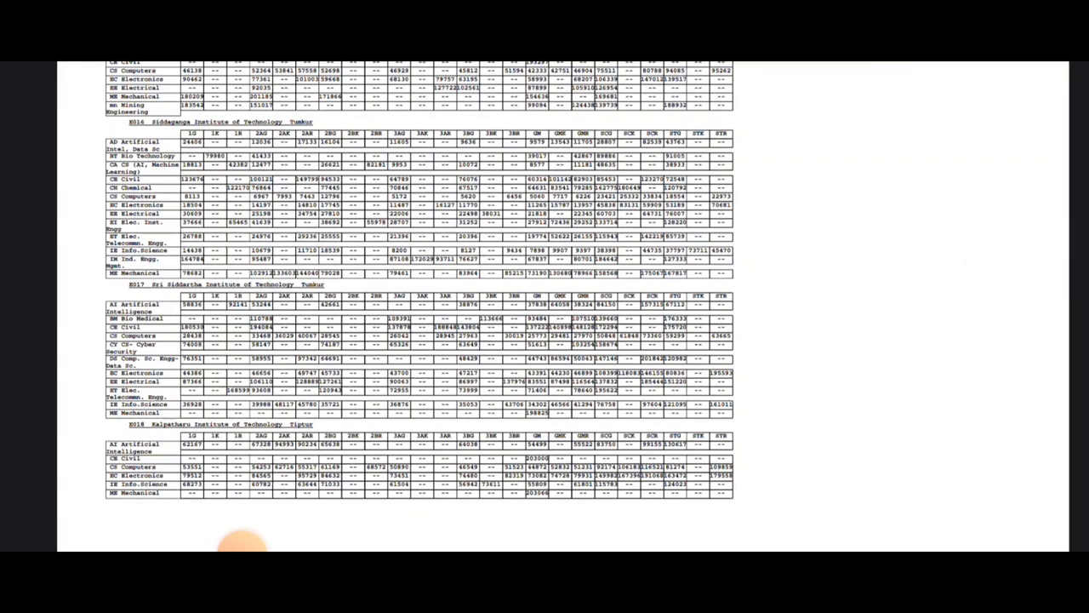
pyautogui.scroll(-5, 545, 306)
pyautogui.scroll(-5, 544, 306)
pyautogui.scroll(-5, 544, 306)
pyautogui.scroll(-3, 545, 306)
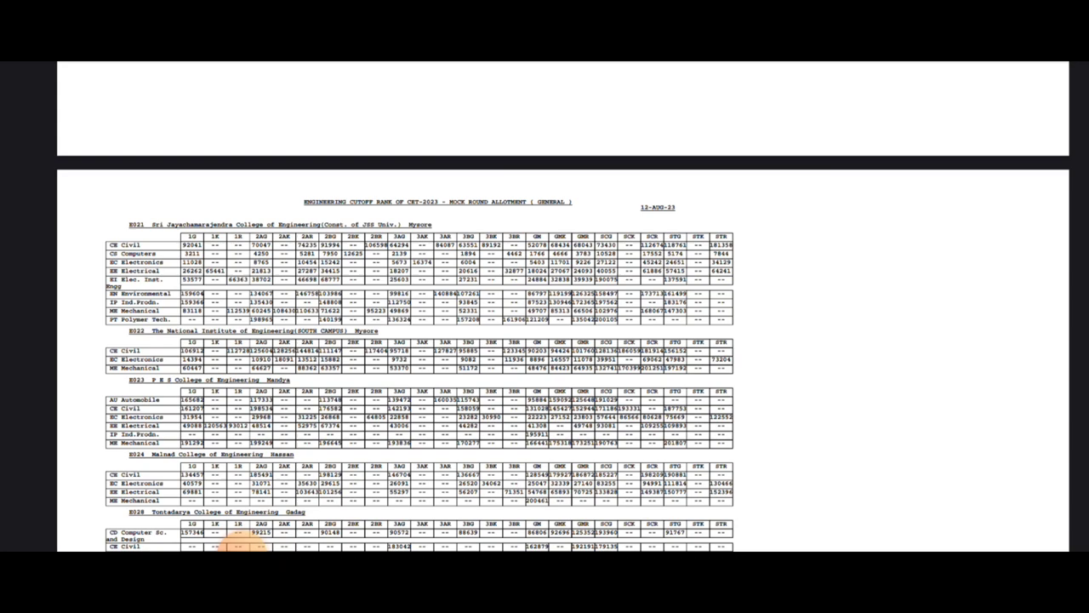
pyautogui.scroll(-5, 242, 543)
pyautogui.scroll(-5, 242, 543)
pyautogui.scroll(-5, 242, 542)
pyautogui.scroll(-5, 243, 543)
pyautogui.scroll(-5, 243, 543)
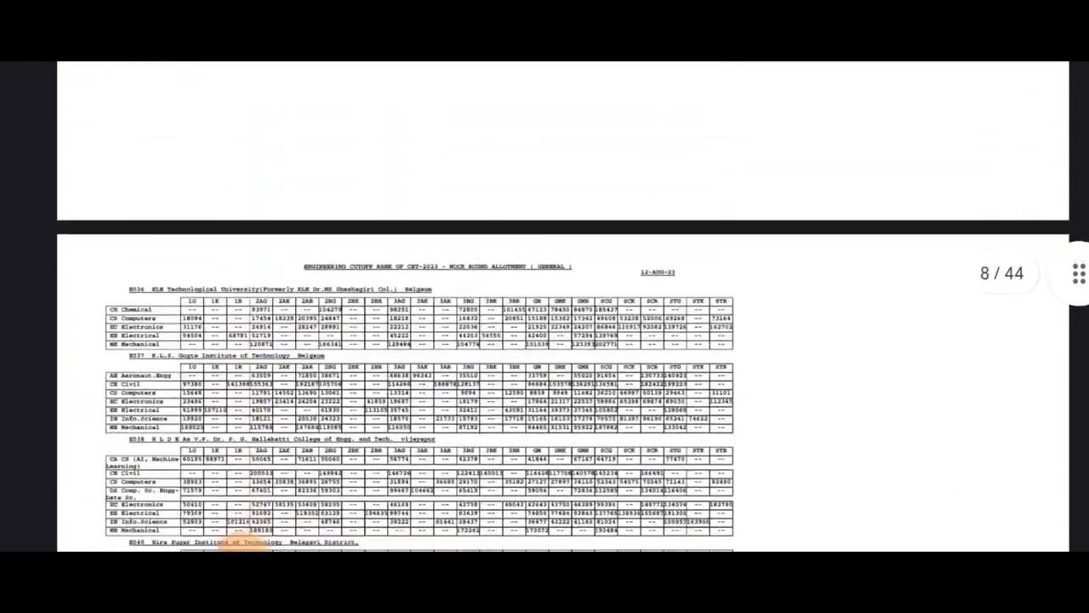